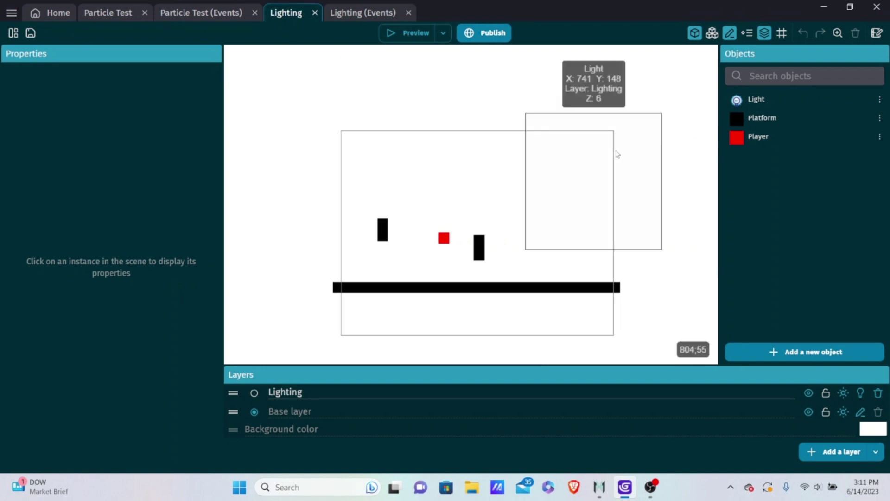
# Open the editor's main menu and look at the File options
pyautogui.click(12, 13)
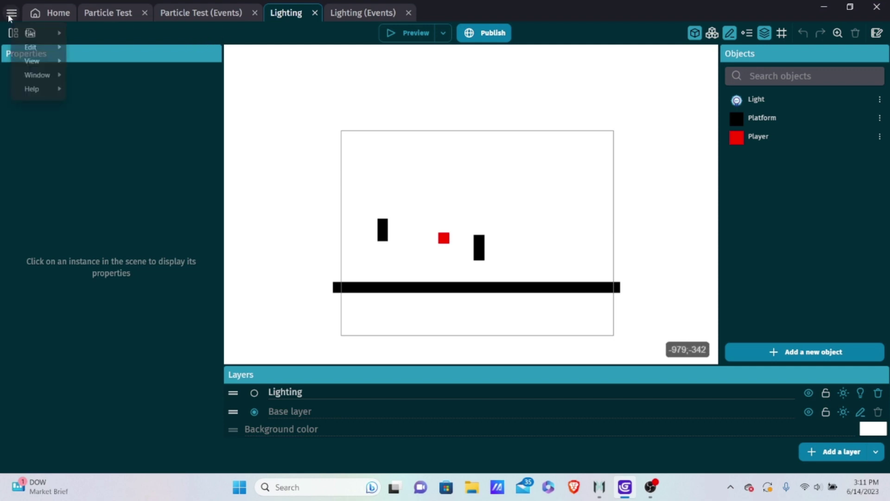
pyautogui.click(359, 98)
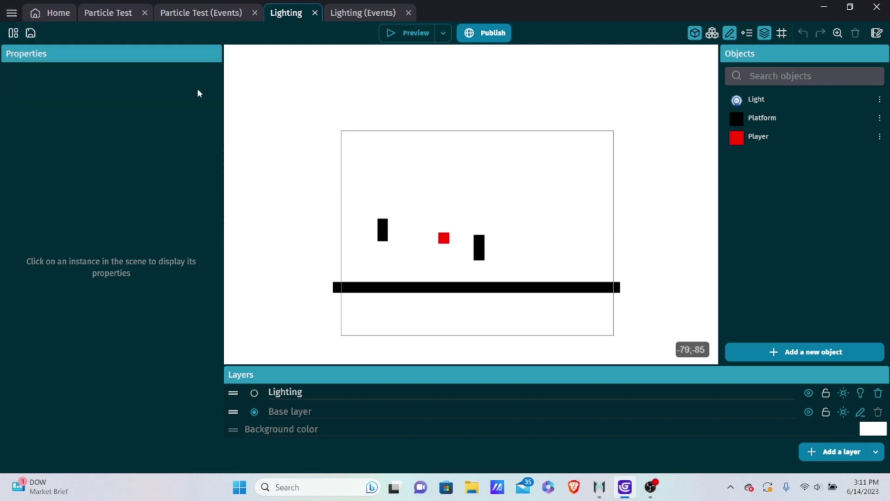
# Mark the Lighting scene as the start scene in the Project Manager, then close it
pyautogui.click(14, 33)
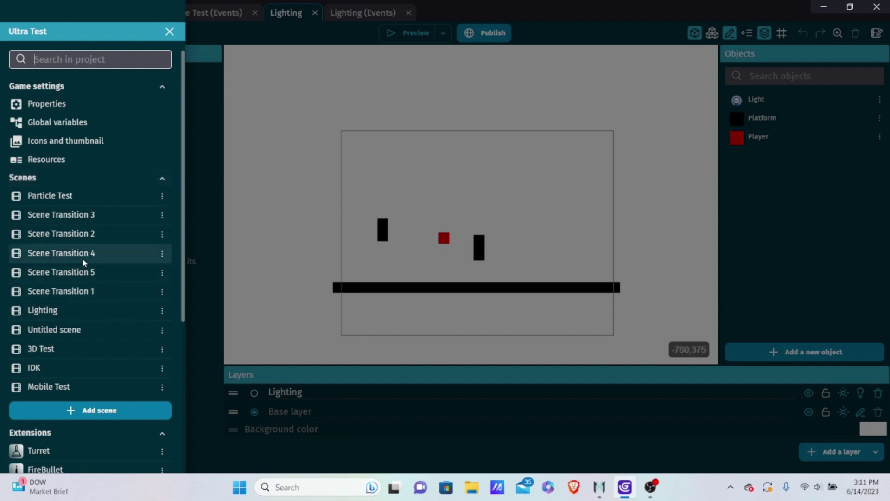
pyautogui.click(163, 310)
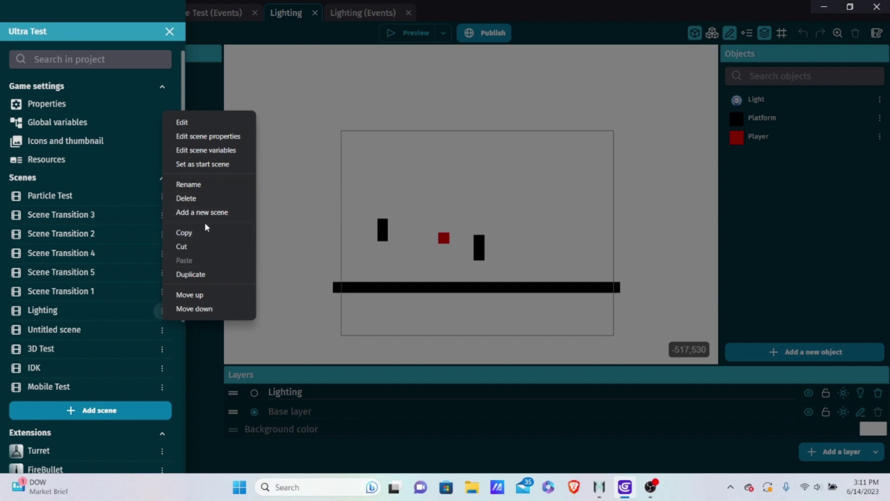
pyautogui.click(198, 165)
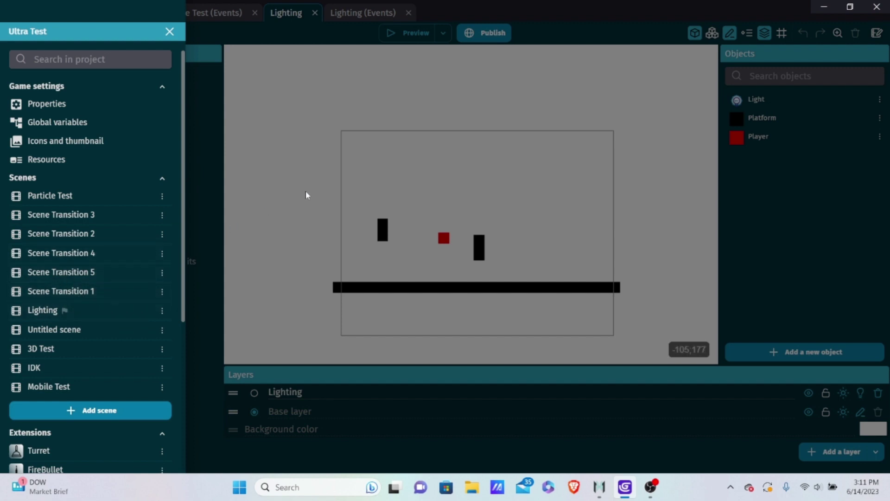
pyautogui.click(305, 191)
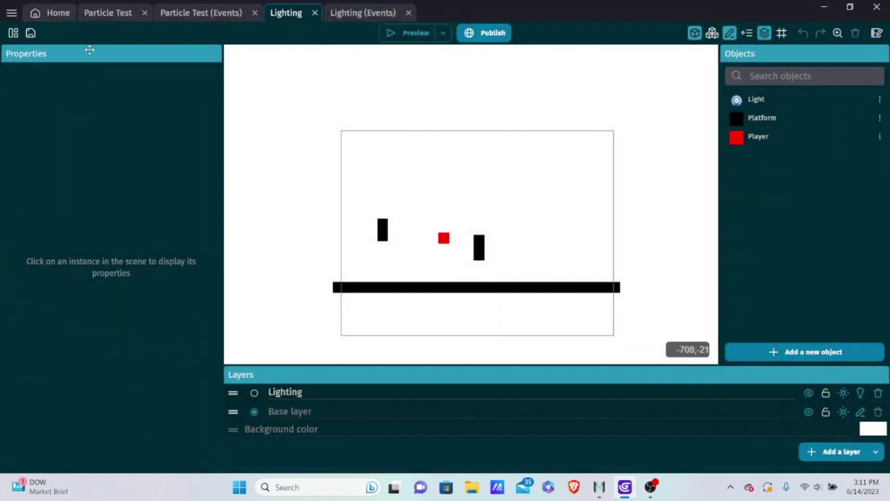
# Choose File > Export (web, iOS, Android)... from the main menu
pyautogui.click(11, 14)
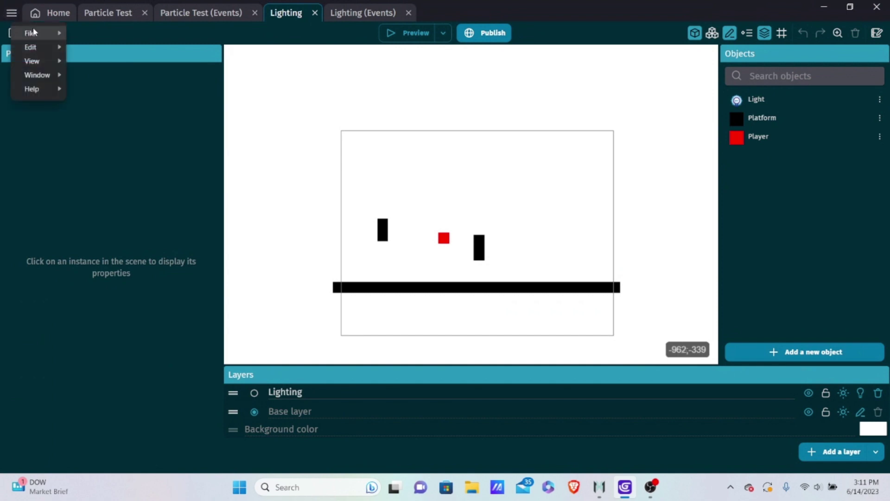
pyautogui.moveTo(33, 32)
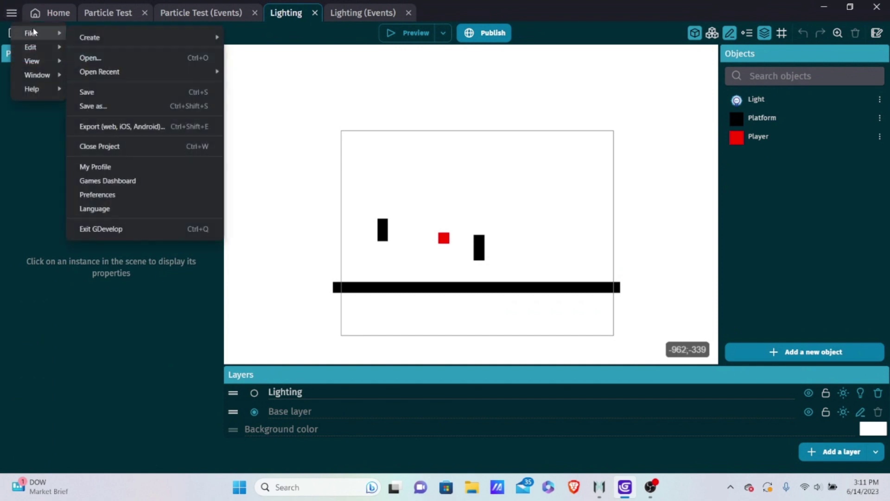
pyautogui.click(115, 131)
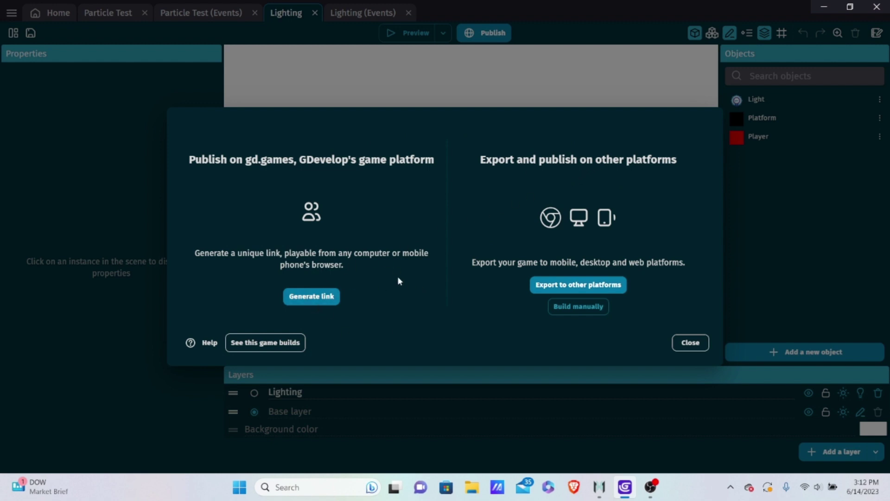
# Generate the private gd.games instant-build link and copy its URL
pyautogui.click(309, 296)
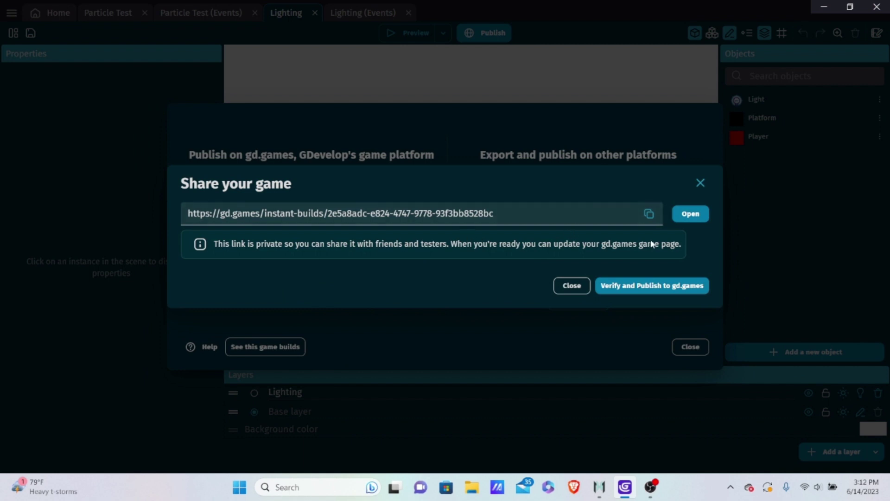
pyautogui.click(497, 210)
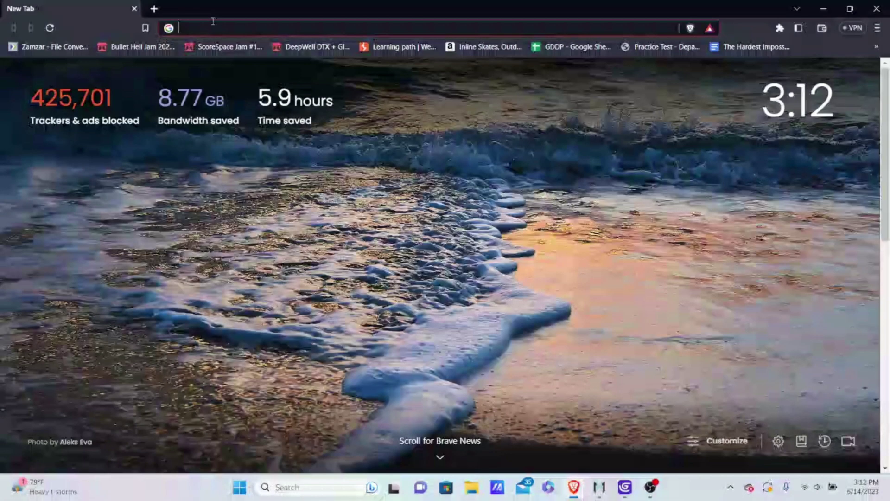
# Load the pasted gd.games link and move the player right and left
pyautogui.hotkey('ctrl', 'v')
pyautogui.press('Return')
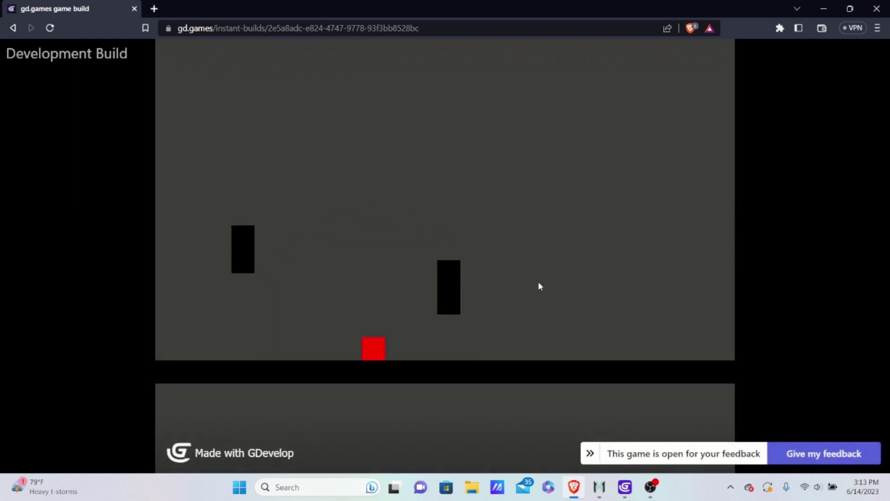
pyautogui.press('Right')
pyautogui.press('Right')
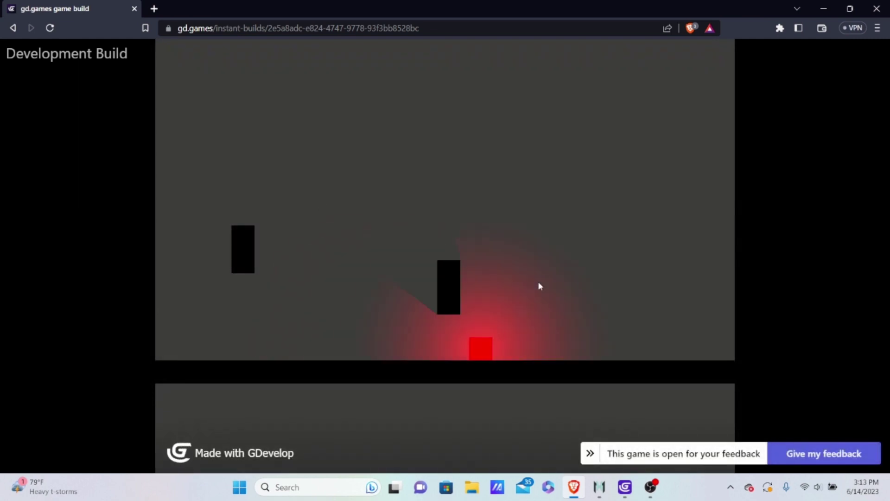
pyautogui.press('Left')
# Jump the player left and right around the platforms with the arrow keys
pyautogui.press('Right')
pyautogui.press('Up')
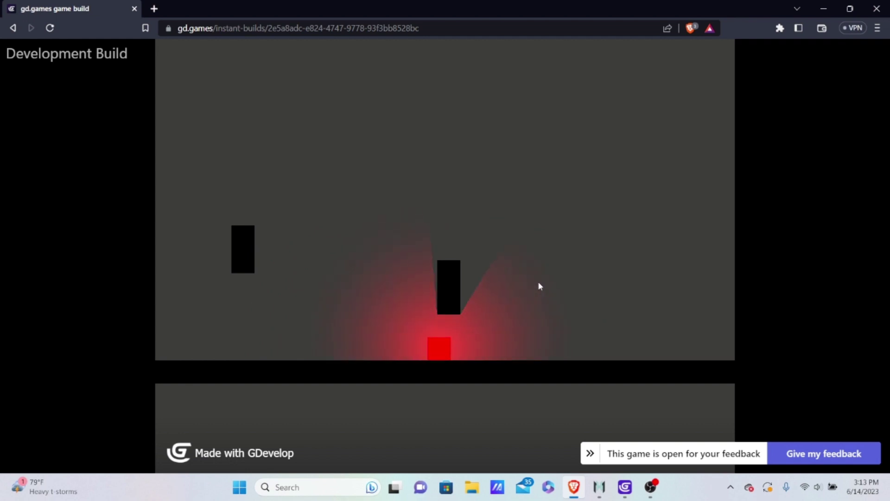
pyautogui.press('Left')
pyautogui.press('Right')
pyautogui.press('Right')
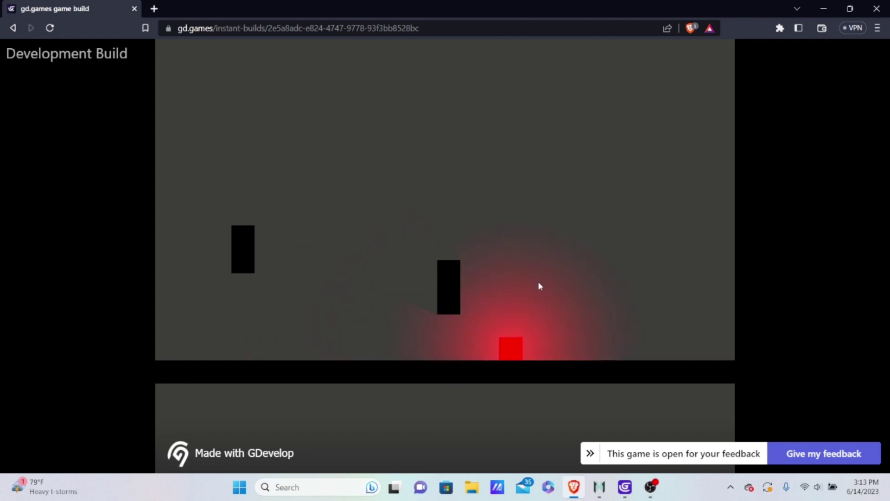
pyautogui.press('Left')
pyautogui.press('Up')
pyautogui.press('Right')
pyautogui.press('Up')
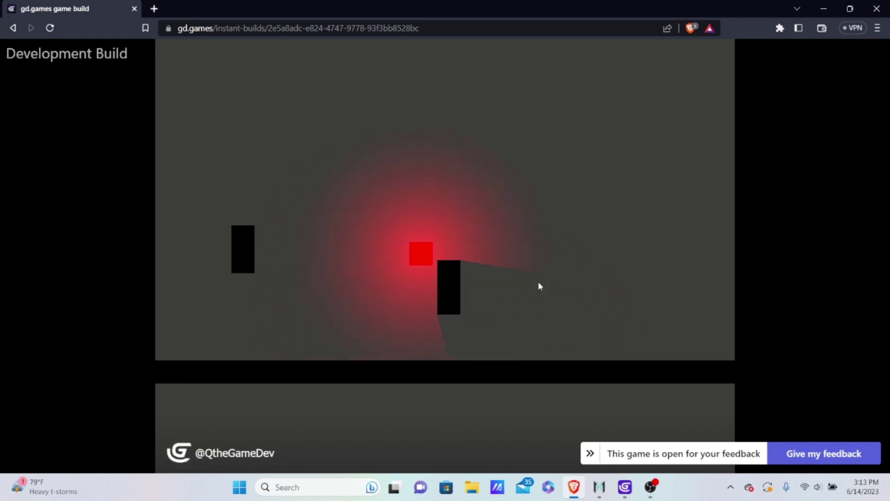
pyautogui.press('Right')
pyautogui.press('Up')
pyautogui.press('Left')
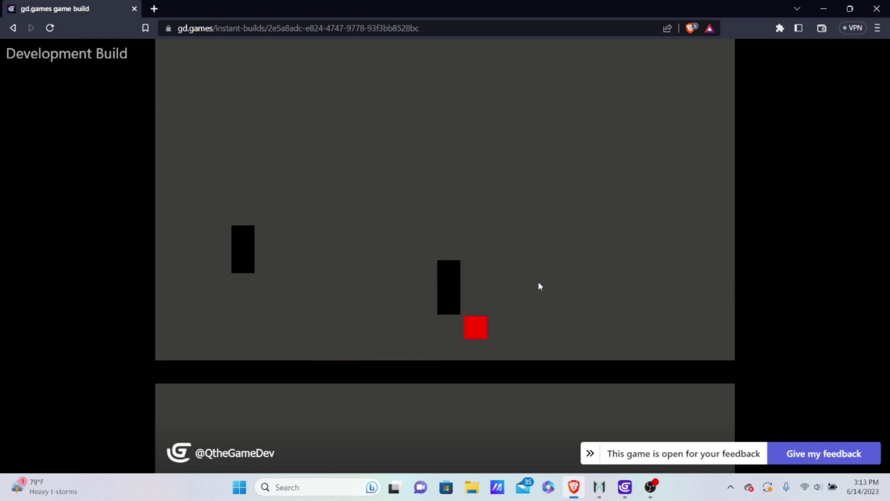
pyautogui.press('Up')
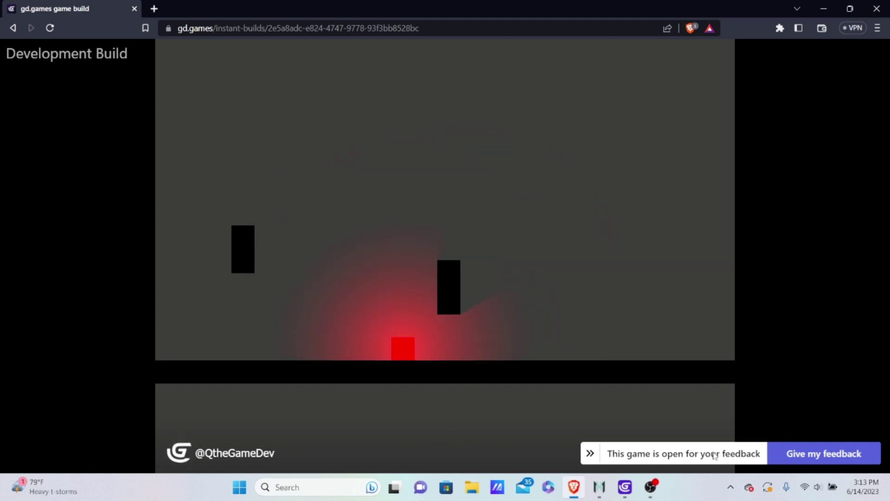
# Close the game tab, dismiss the share link and choose Export to other platforms
pyautogui.click(135, 9)
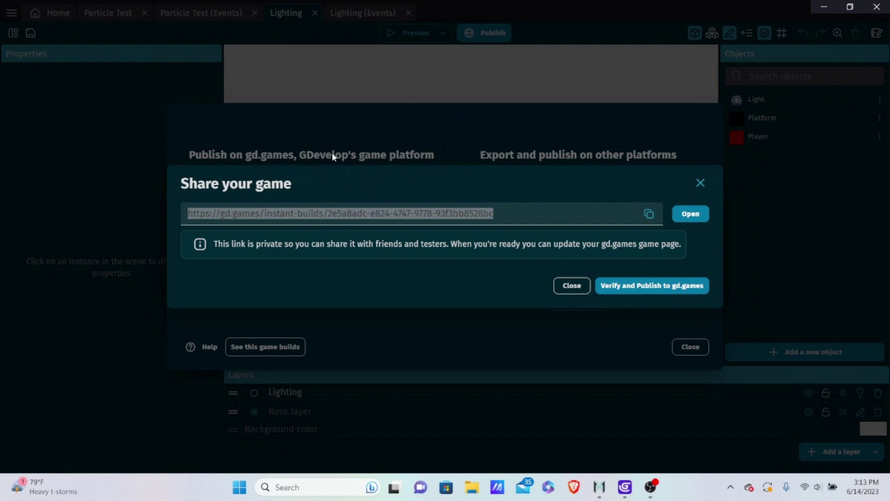
pyautogui.click(557, 285)
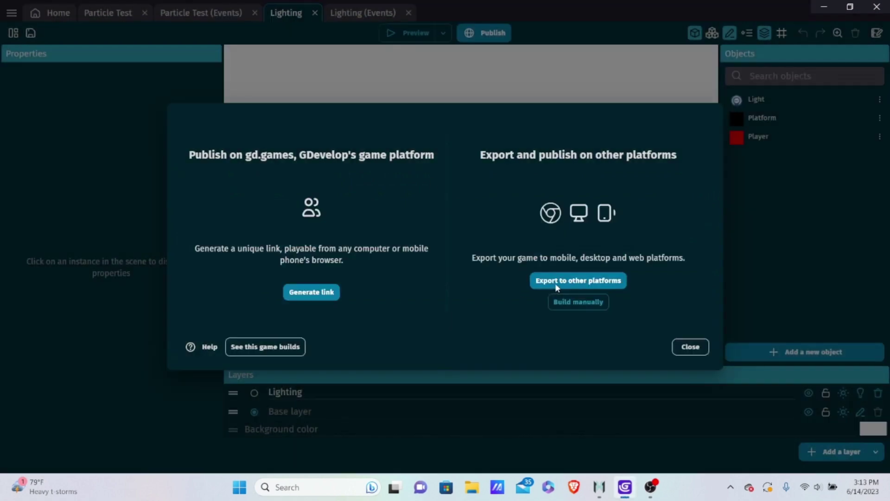
pyautogui.click(558, 283)
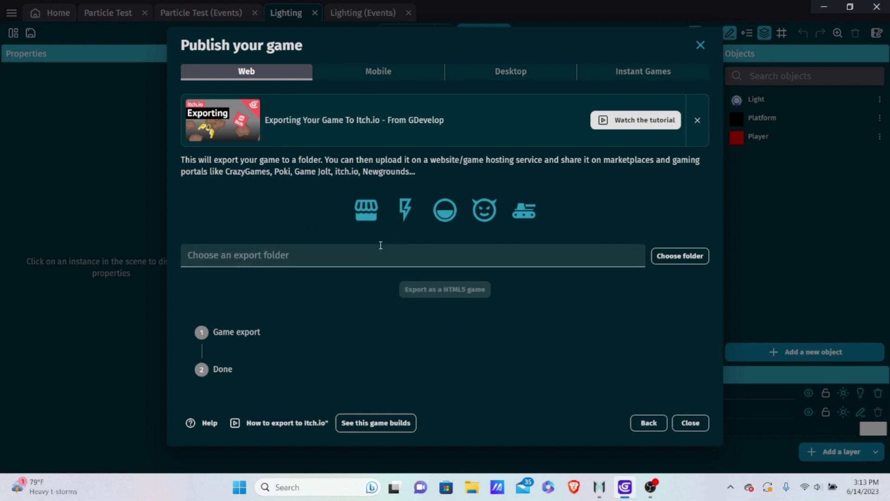
# Minimize GDevelop and create a desktop folder named 'Test Build'
pyautogui.click(814, 8)
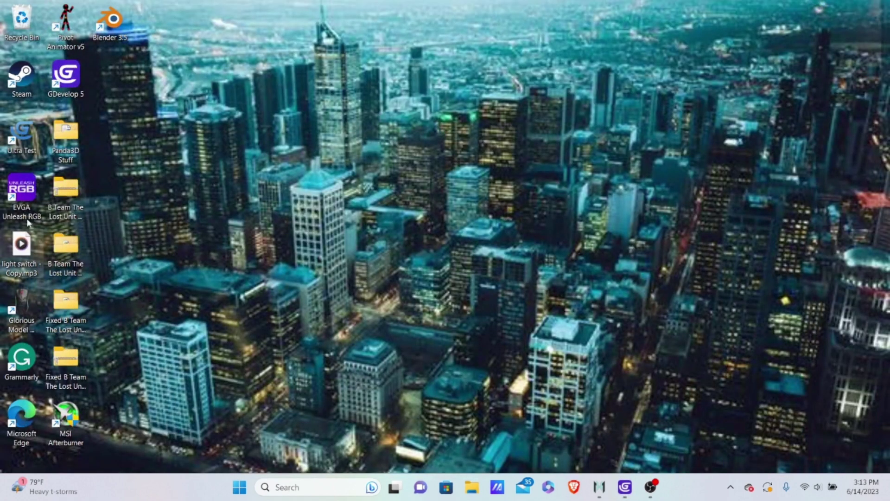
pyautogui.rightClick(125, 143)
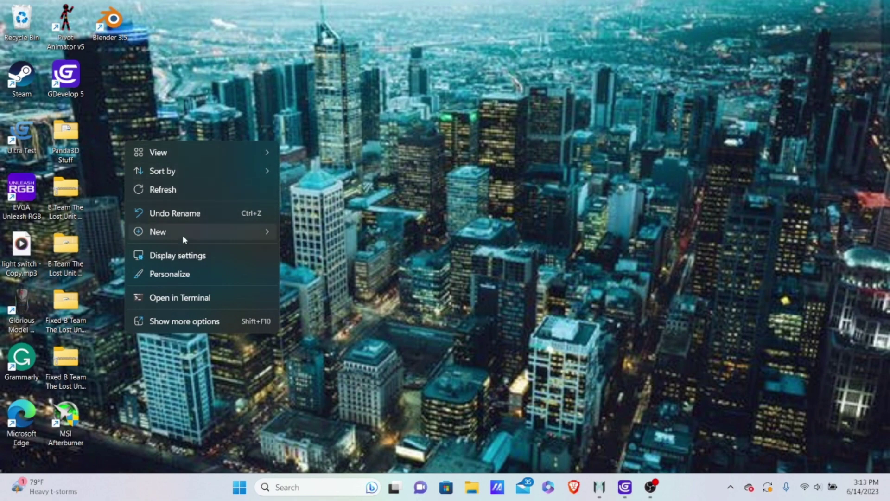
pyautogui.moveTo(183, 234)
pyautogui.click(334, 32)
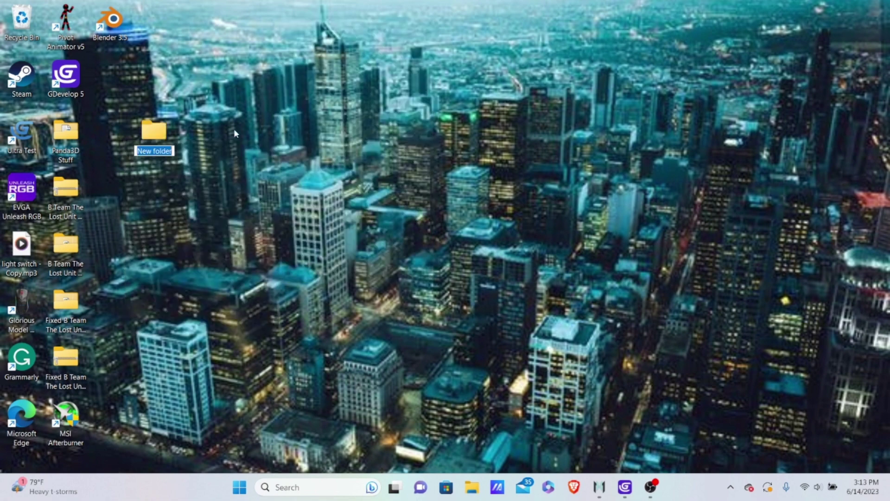
pyautogui.press('BackSpace')
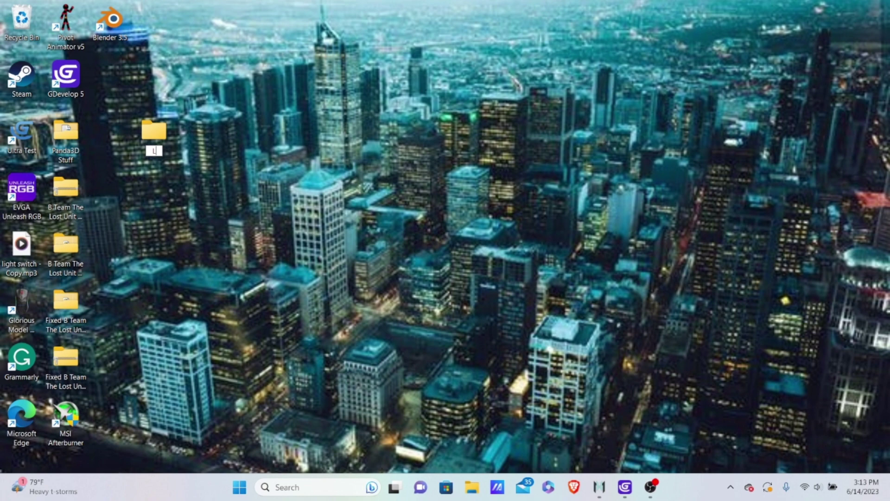
pyautogui.write('Test Build')
pyautogui.press('Return')
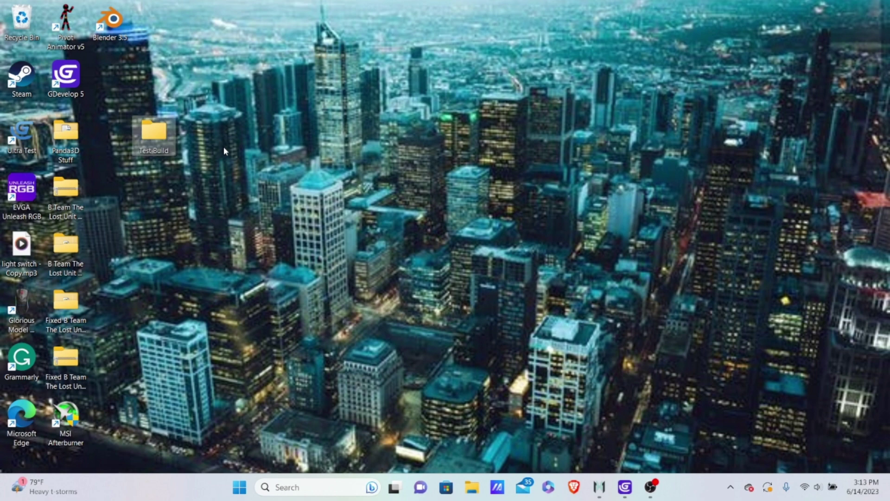
# Select the desktop's Test Build folder as the HTML5 export destination
pyautogui.click(624, 487)
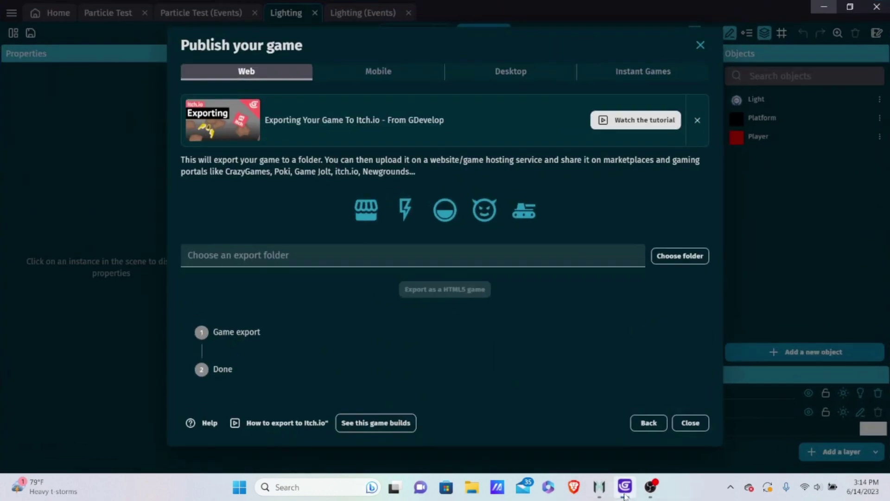
pyautogui.click(694, 258)
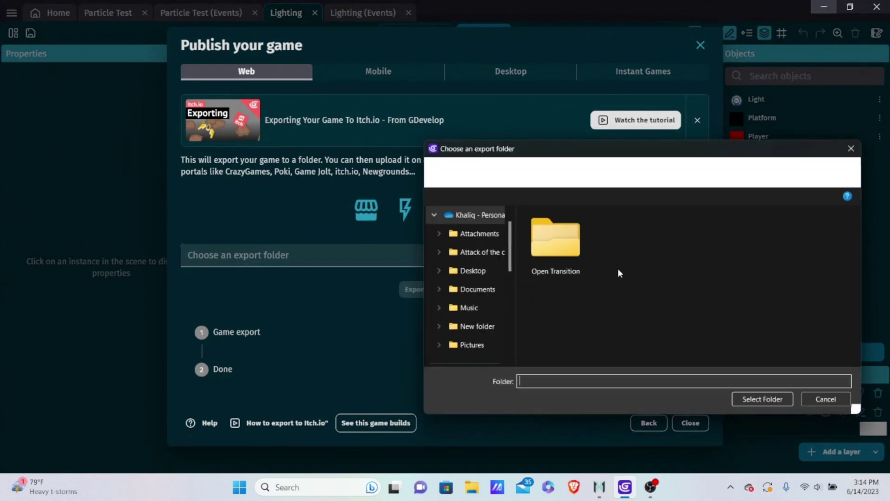
pyautogui.scroll(-3, 472, 326)
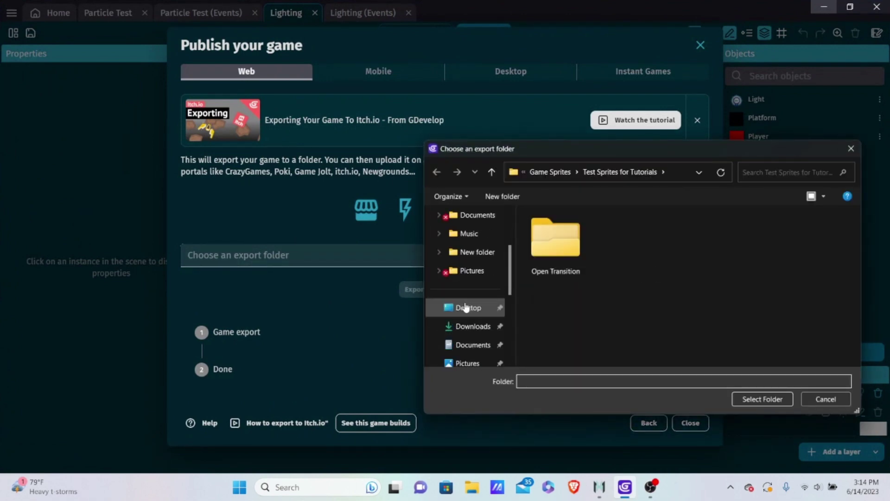
pyautogui.click(467, 307)
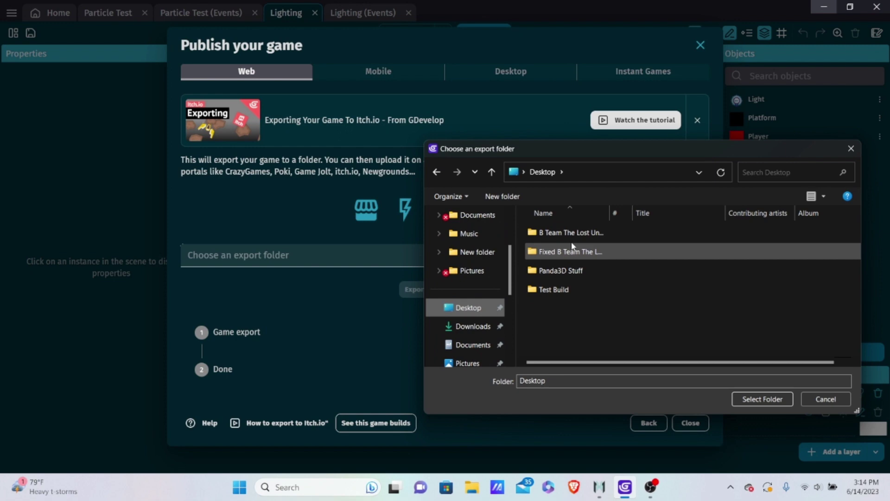
pyautogui.doubleClick(556, 289)
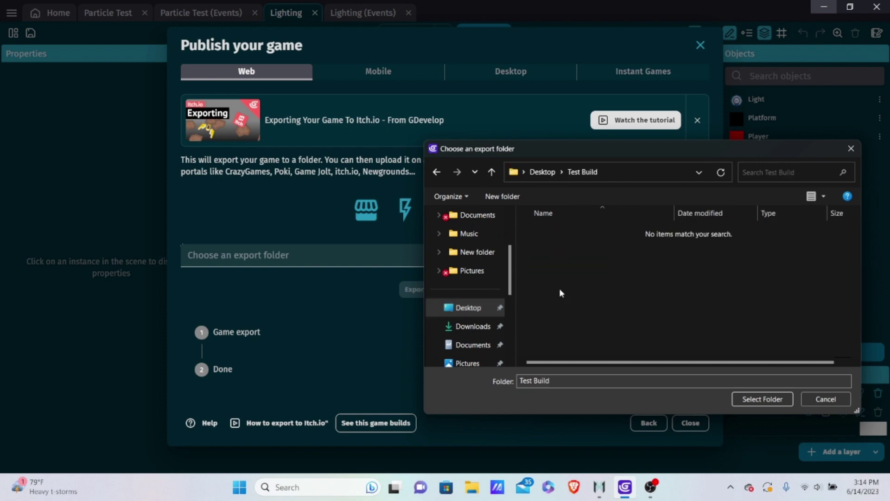
pyautogui.click(491, 172)
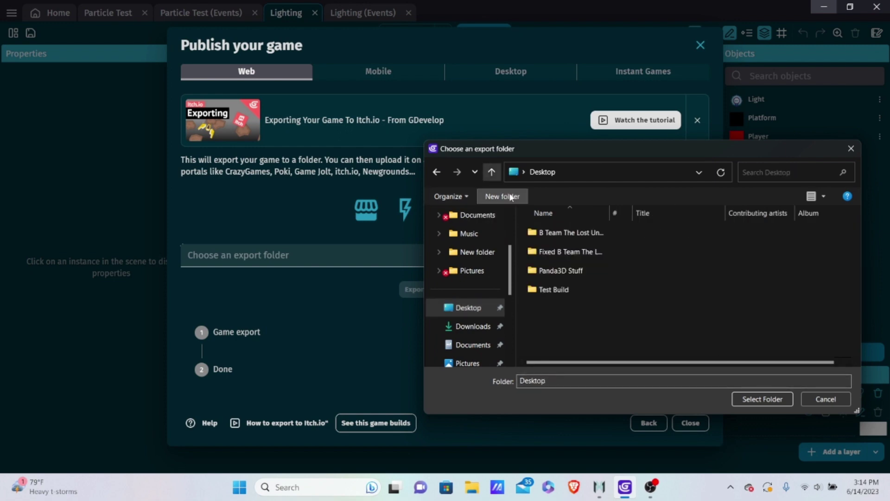
pyautogui.click(554, 290)
pyautogui.click(762, 399)
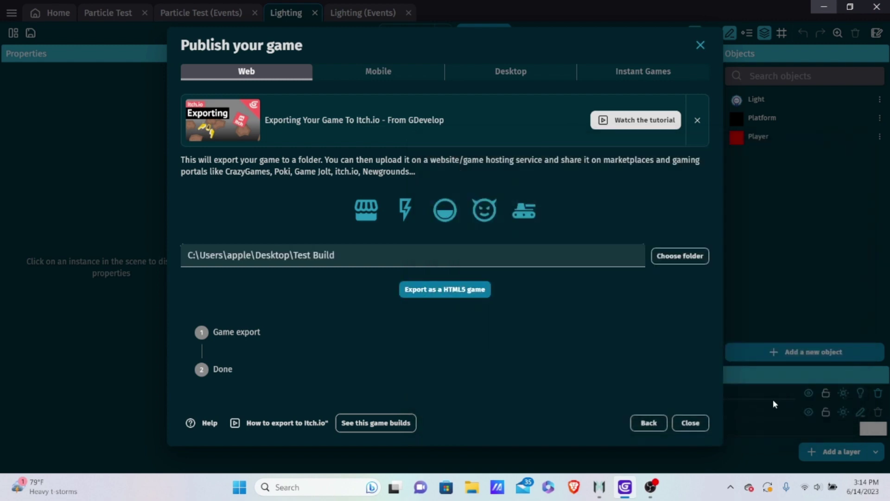
# Export the game as HTML5 into Test Build and minimize GDevelop
pyautogui.click(439, 290)
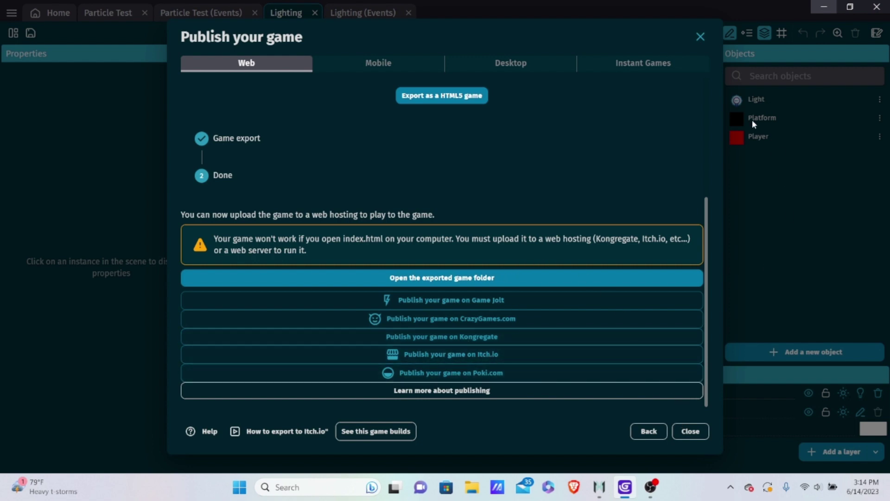
pyautogui.click(825, 7)
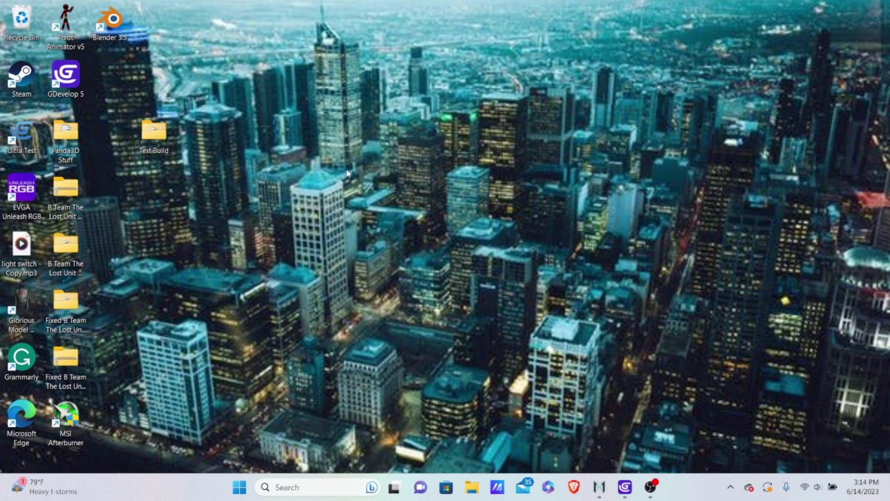
# Compress the Test Build folder into Test Build.zip, keeping the default name
pyautogui.rightClick(158, 139)
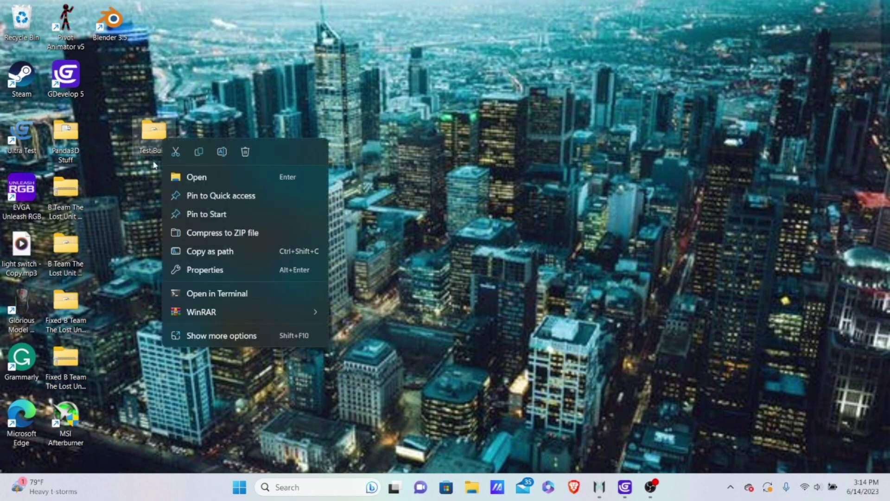
pyautogui.click(243, 234)
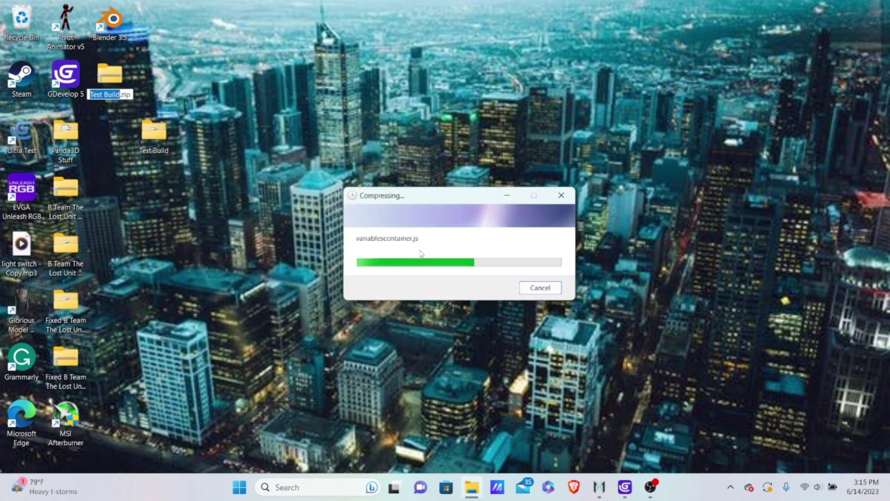
pyautogui.press('Return')
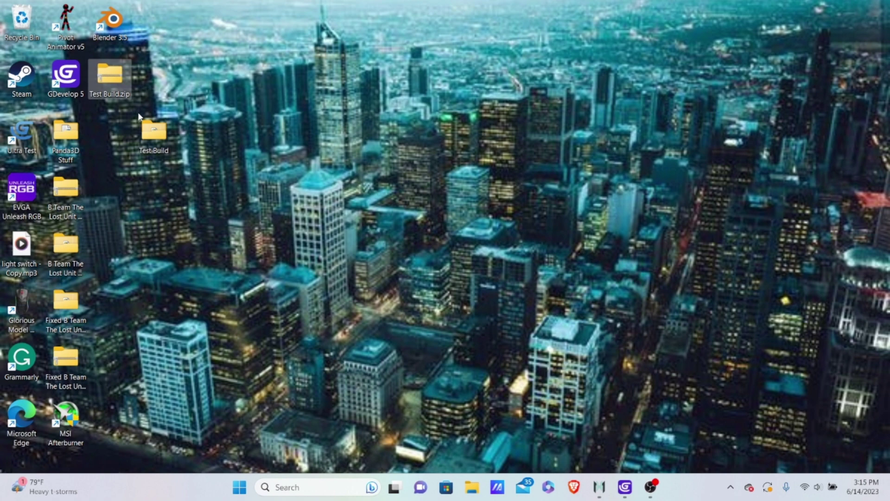
pyautogui.moveTo(149, 136)
# Bring GDevelop's publish window back and show Desktop packaging with Windows (auto-installer file) selected
pyautogui.click(650, 487)
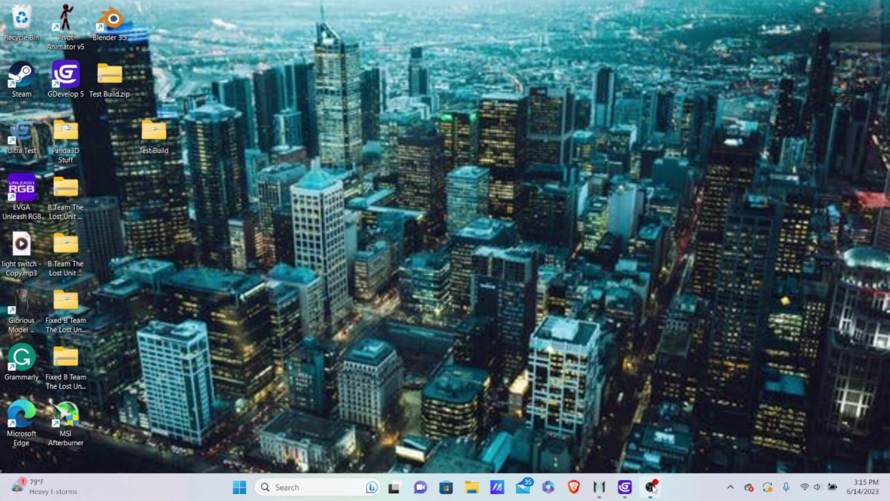
pyautogui.click(624, 487)
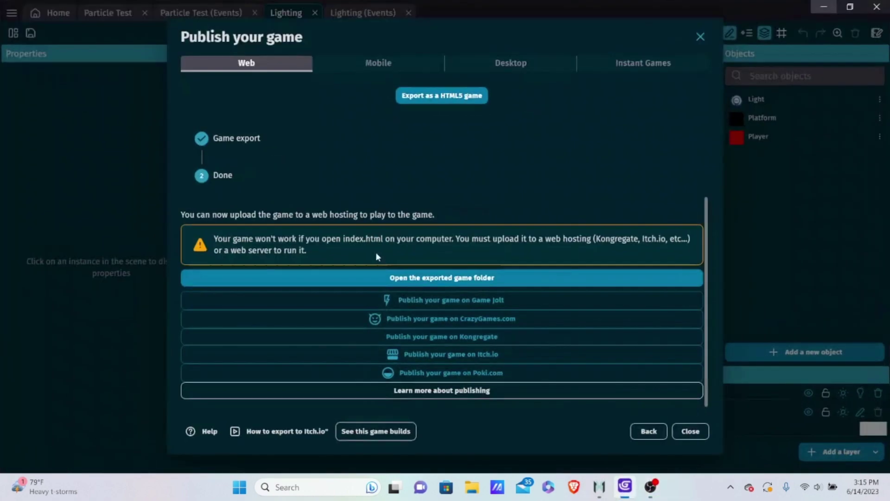
pyautogui.click(495, 71)
pyautogui.scroll(1, 331, 251)
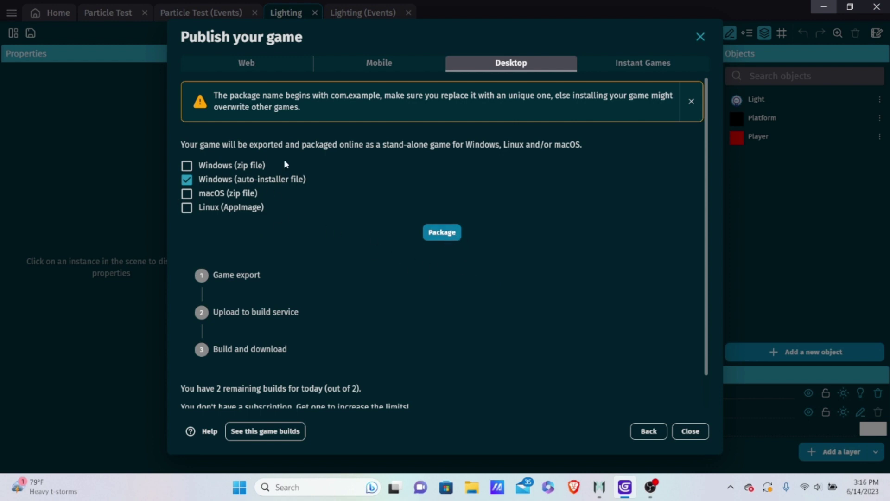
# Package the game as a Windows (auto-installer file) build, launching the desktop build twice
pyautogui.click(444, 231)
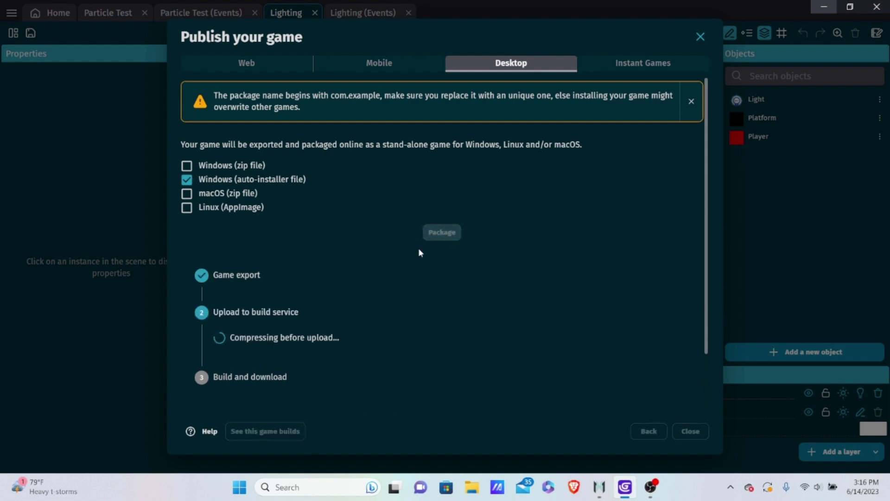
pyautogui.scroll(-2, 333, 291)
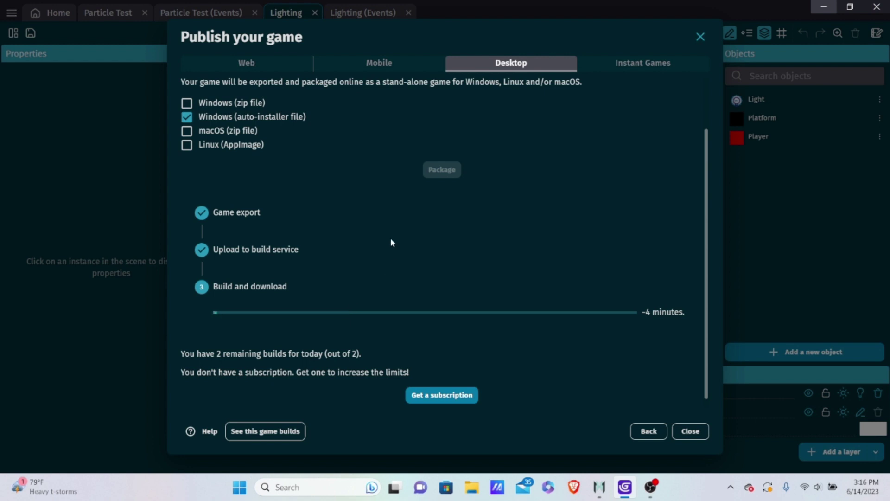
pyautogui.click(374, 64)
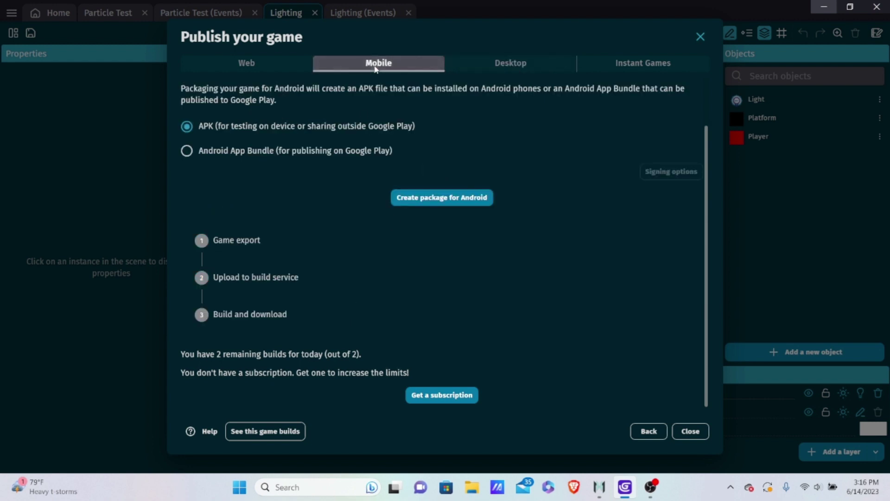
pyautogui.click(508, 61)
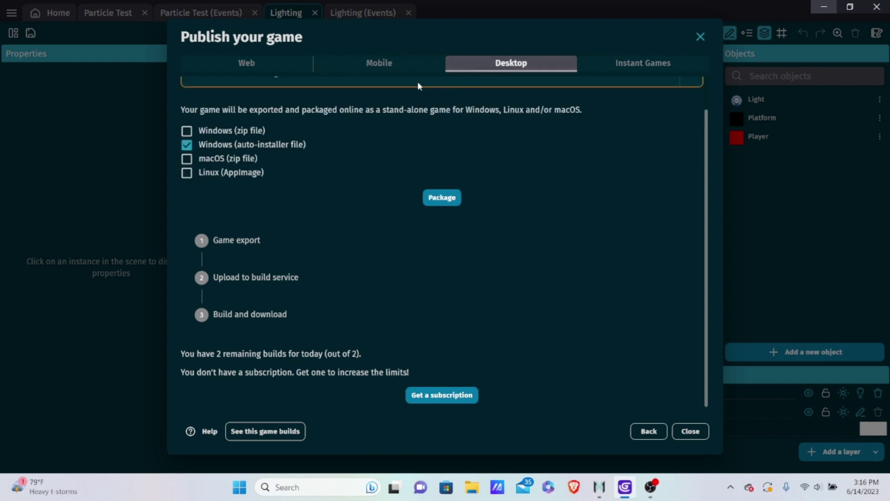
pyautogui.click(393, 61)
pyautogui.click(467, 67)
pyautogui.click(438, 200)
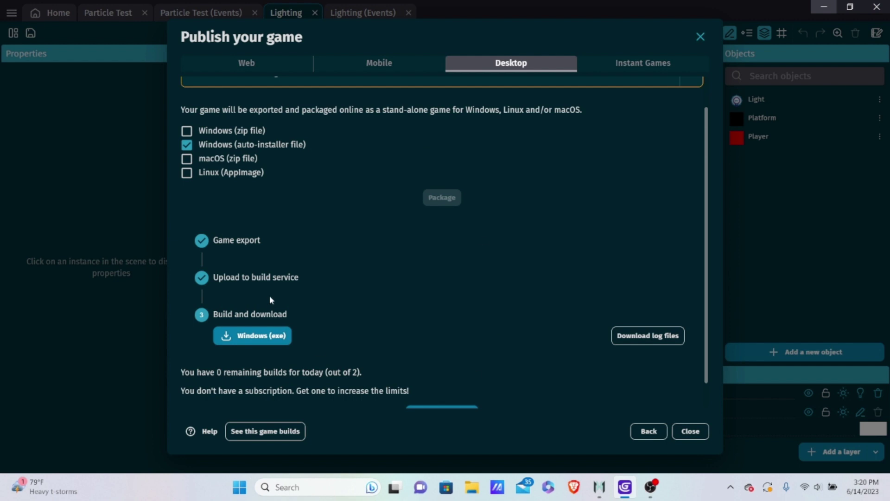
# Save 'Ultra Test-1_0_0-windows (1).exe' to the Desktop folder
pyautogui.scroll(-1, 268, 312)
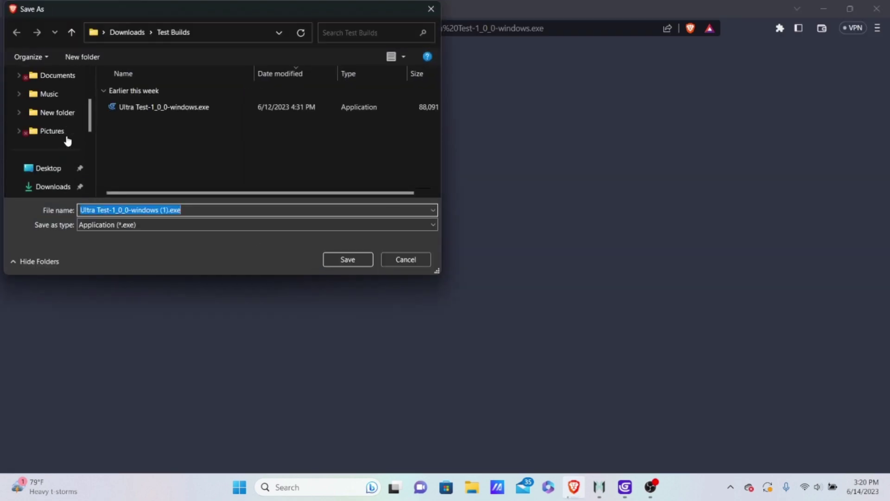
pyautogui.click(47, 133)
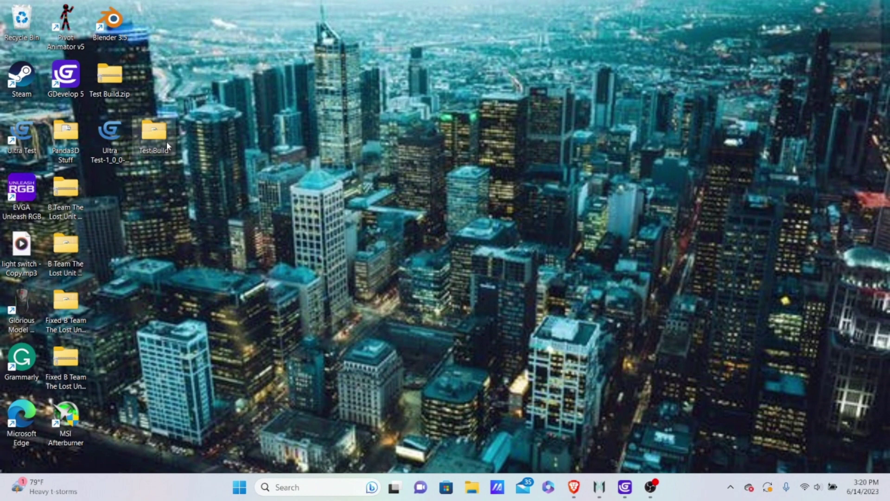
# Run the Ultra Test exe from the desktop, choosing More info then Run anyway at SmartScreen
pyautogui.click(114, 153)
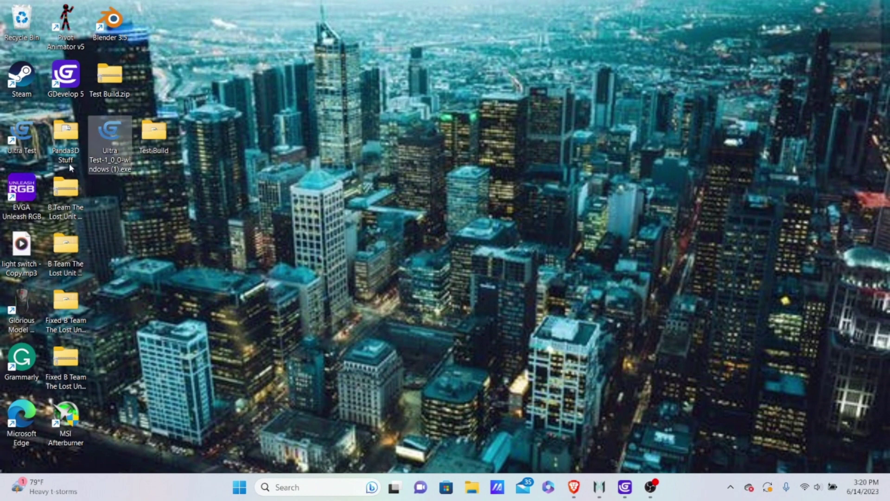
pyautogui.doubleClick(119, 145)
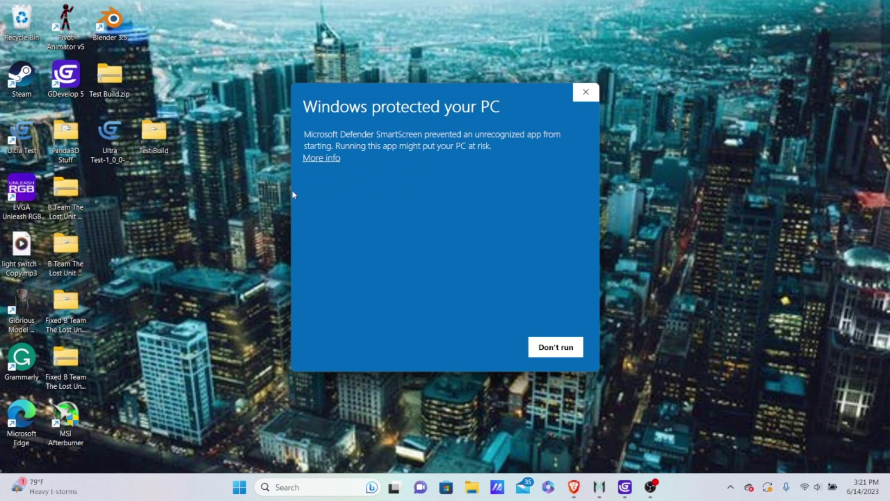
pyautogui.click(322, 158)
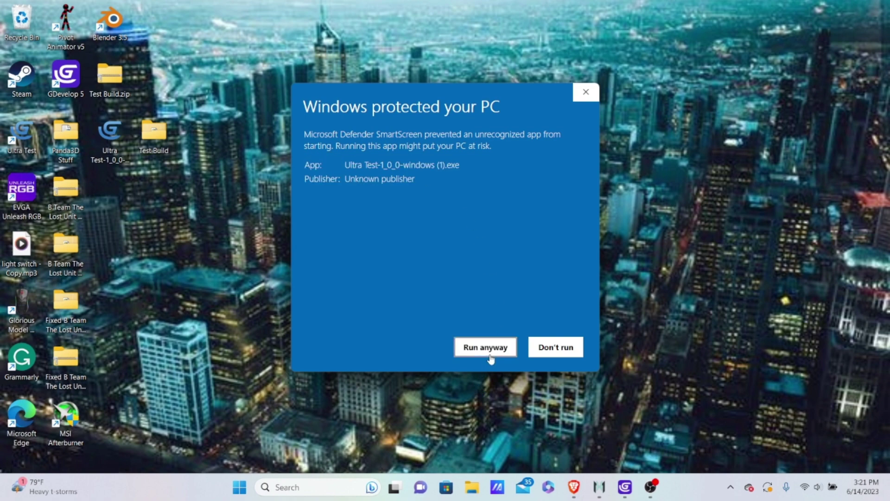
pyautogui.click(462, 349)
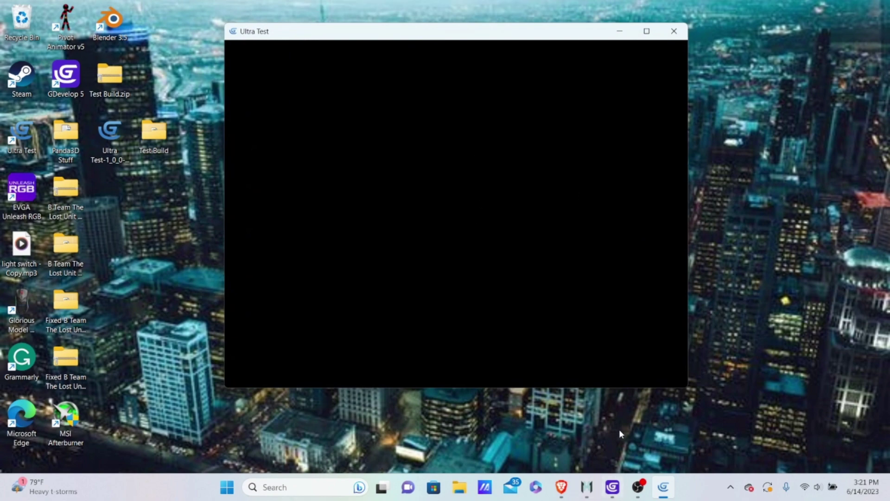
# Minimize and restore the running Ultra Test game window from the taskbar
pyautogui.click(663, 486)
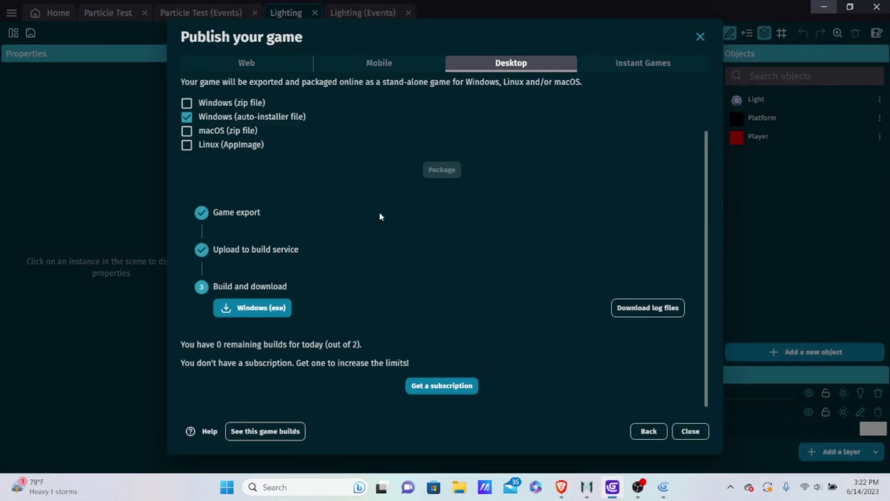
# Show Mobile (Android) packaging, trying Android App Bundle before reselecting APK
pyautogui.click(371, 65)
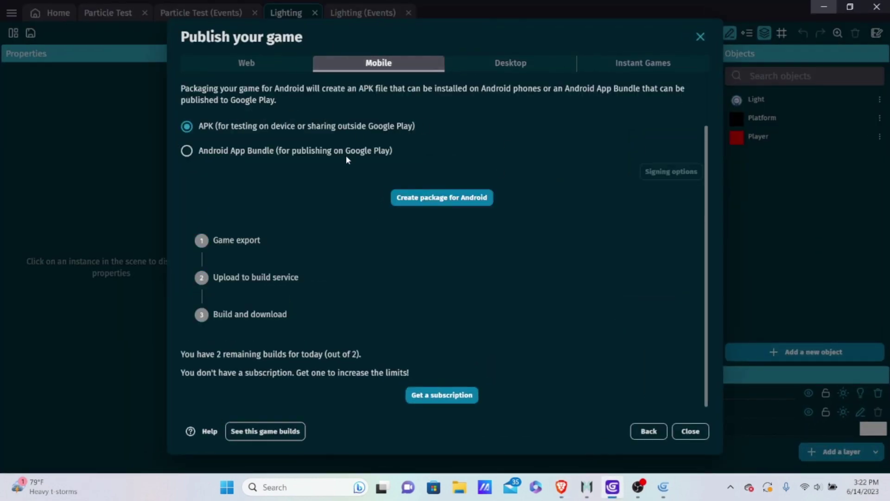
pyautogui.click(290, 153)
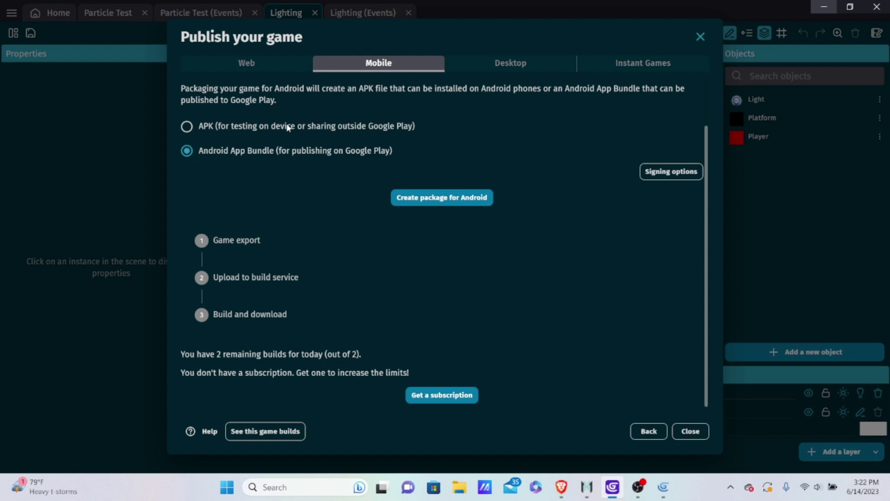
pyautogui.click(307, 131)
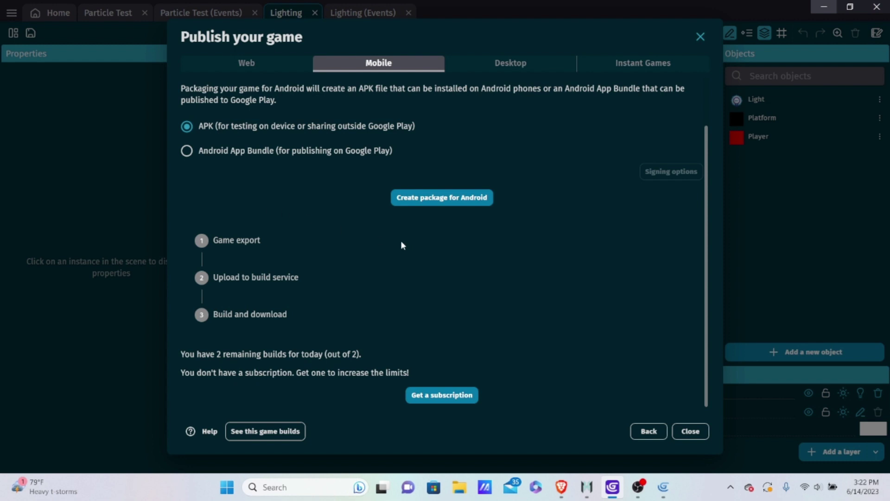
# Create the Android APK package and let the export and upload complete
pyautogui.click(448, 200)
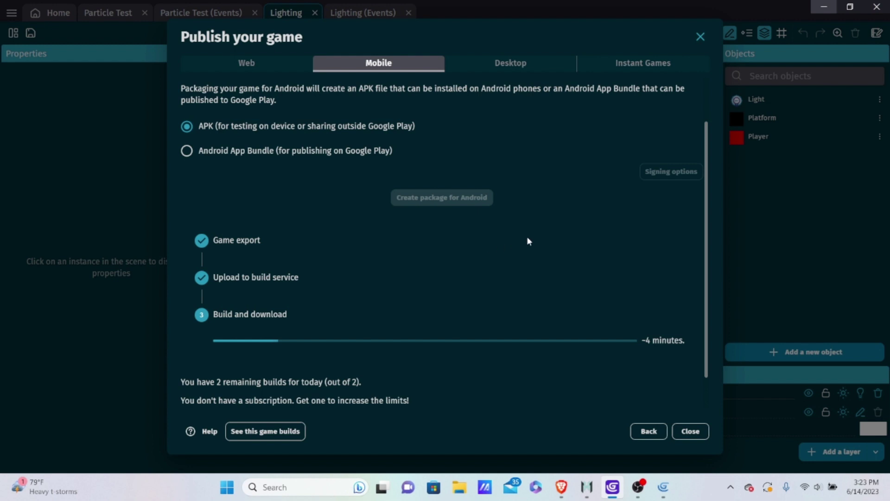
# Review the Web (HTML5), Mobile (Android) and Desktop export options in the publish dialog
pyautogui.click(251, 62)
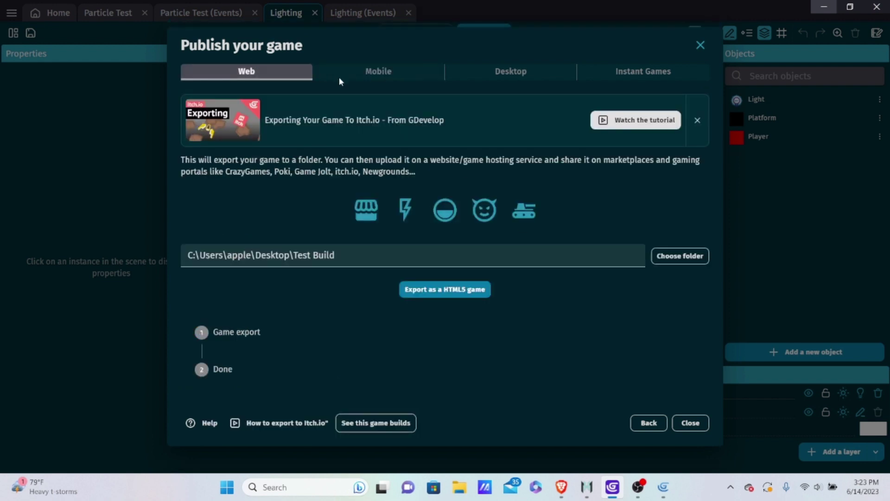
pyautogui.click(385, 69)
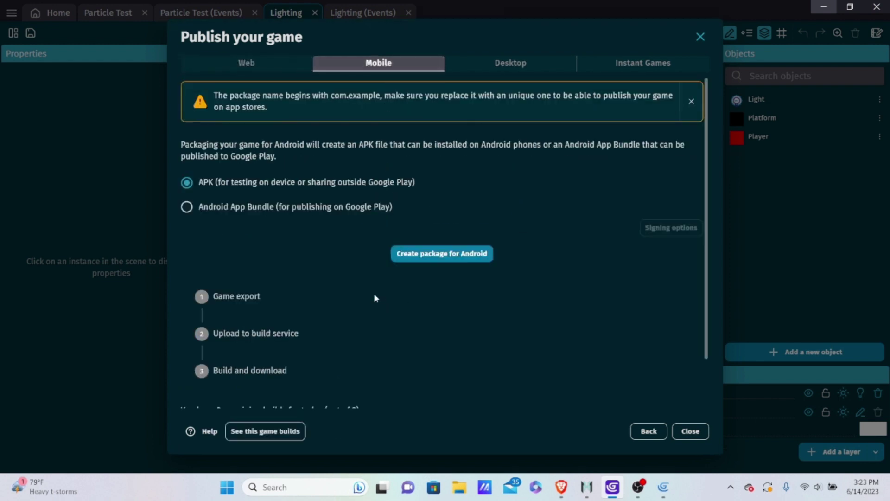
pyautogui.click(253, 66)
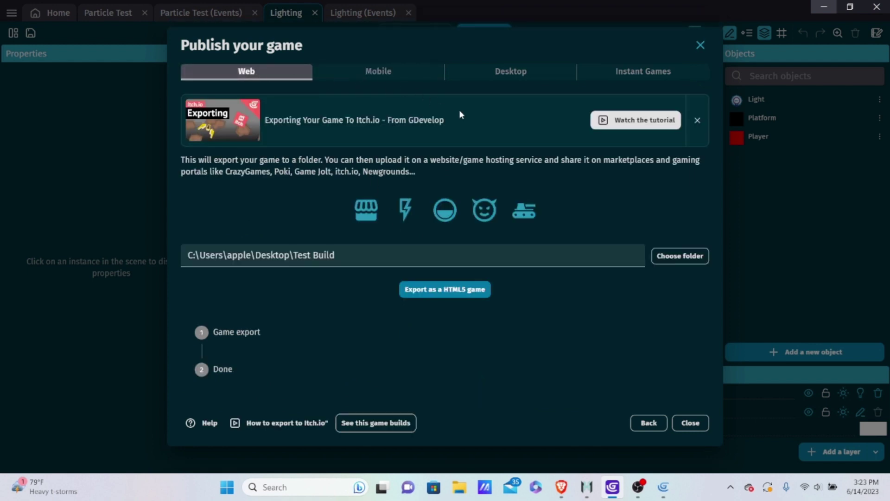
pyautogui.click(382, 74)
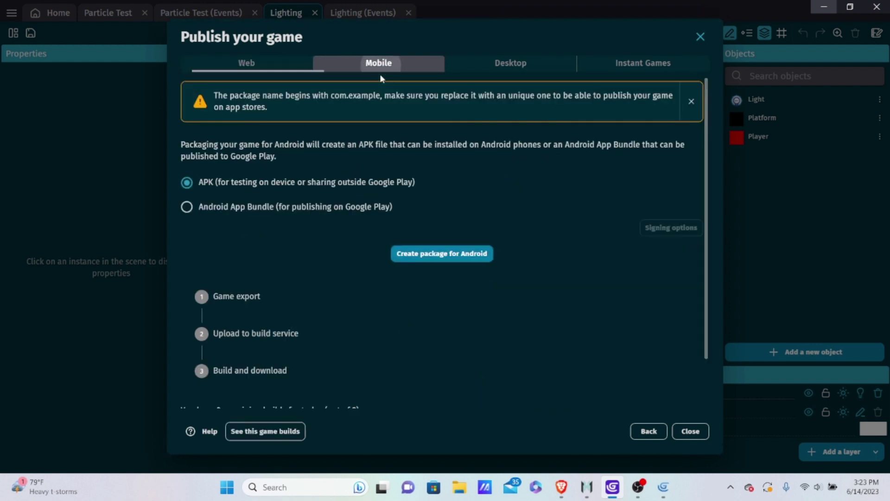
pyautogui.scroll(-2, 563, 314)
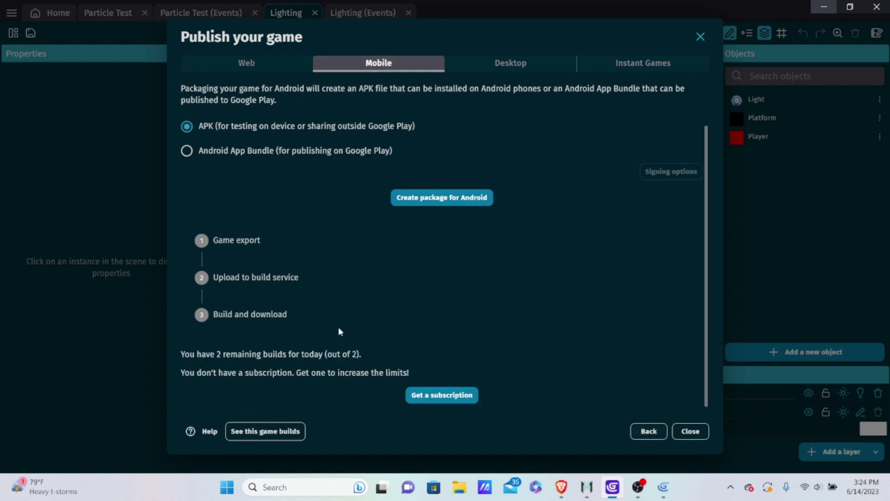
pyautogui.click(522, 65)
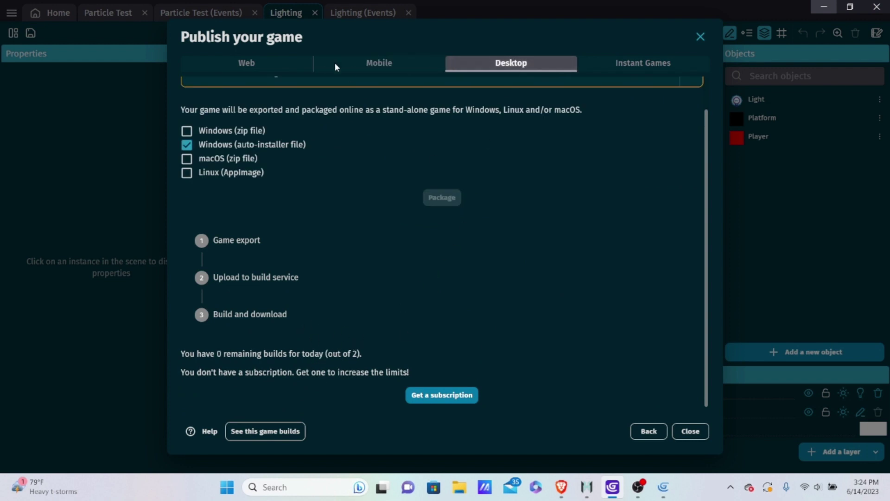
pyautogui.click(392, 62)
pyautogui.click(261, 65)
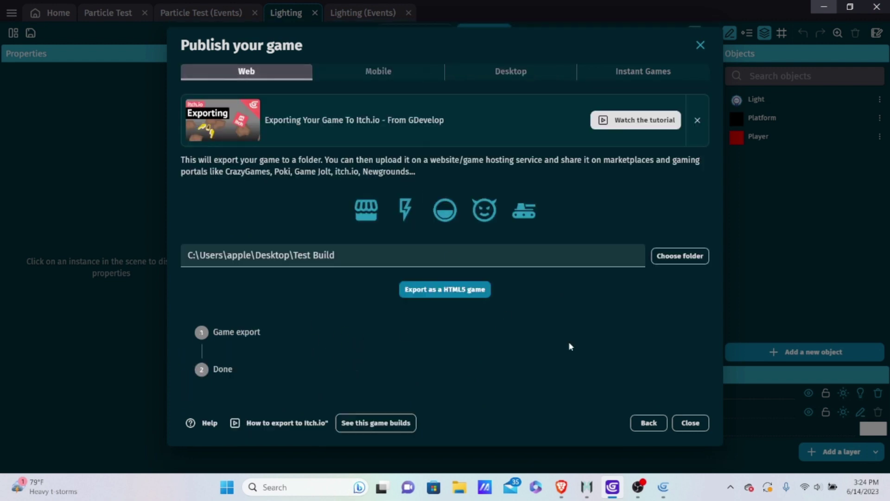
# Close the dialog and reopen it via File > Export (web, iOS, Android)...
pyautogui.click(691, 423)
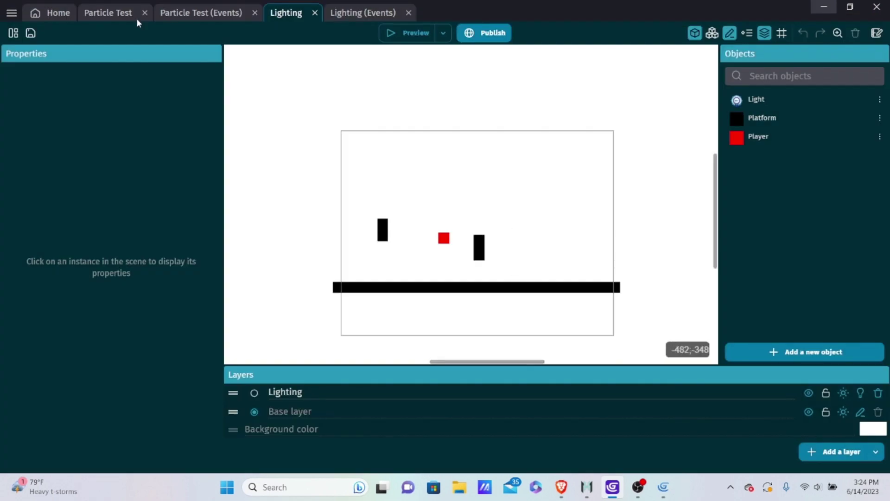
pyautogui.click(12, 13)
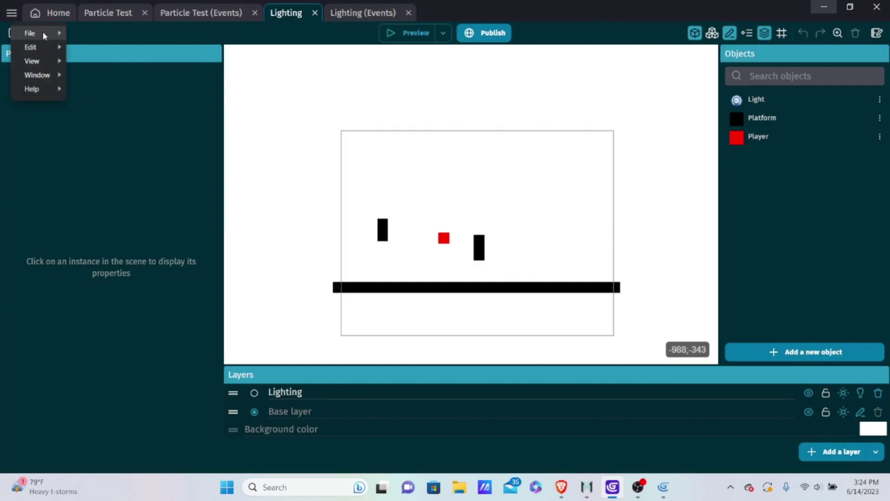
pyautogui.click(42, 34)
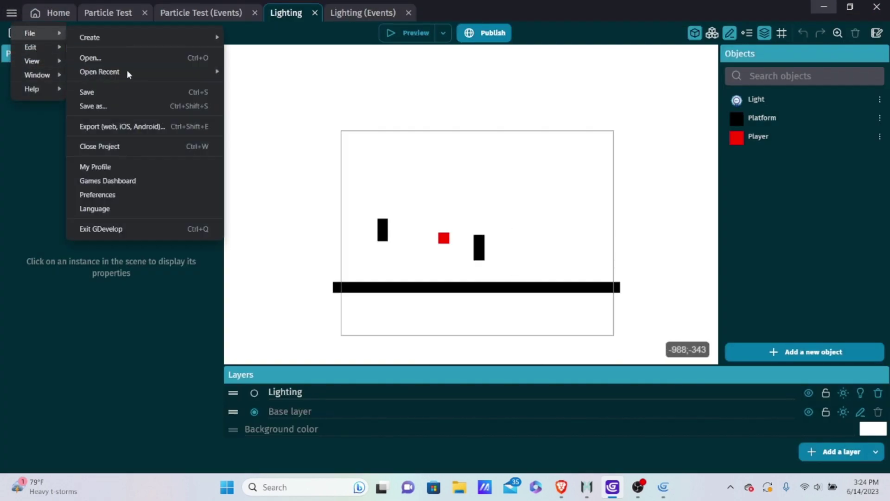
pyautogui.click(139, 126)
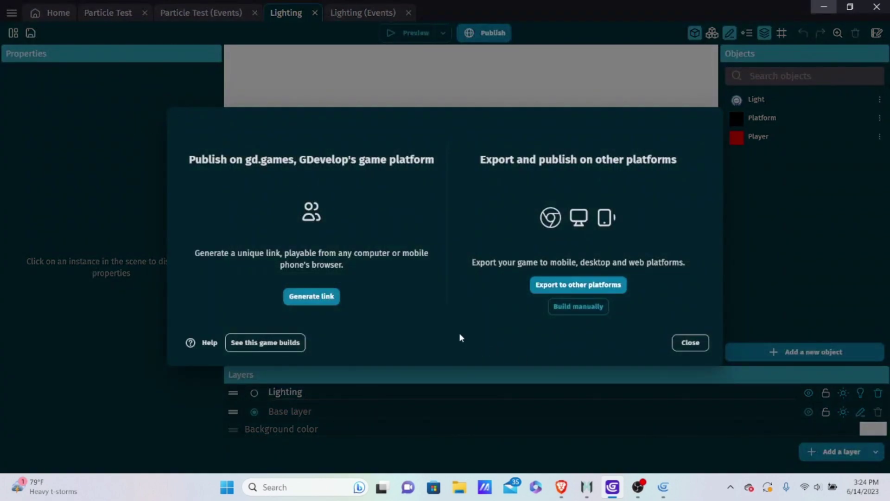